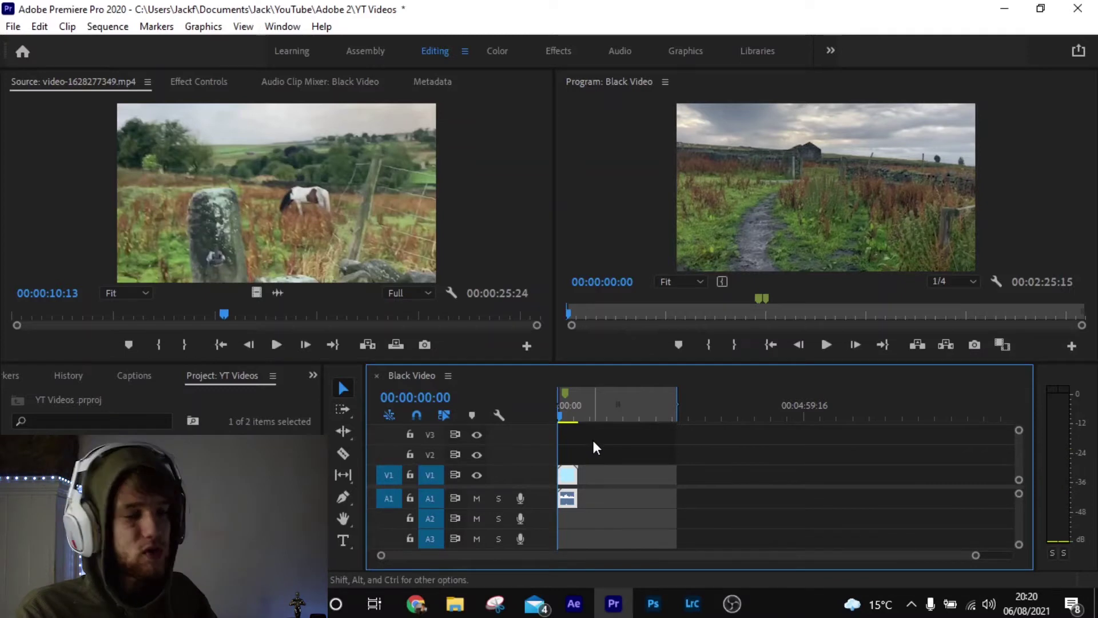
Play the first seconds of the original clip to judge its shakiness and return the playhead to the start.
scroll(538, 461, "up", 2)
key("space")
scroll(541, 455, "up", 1)
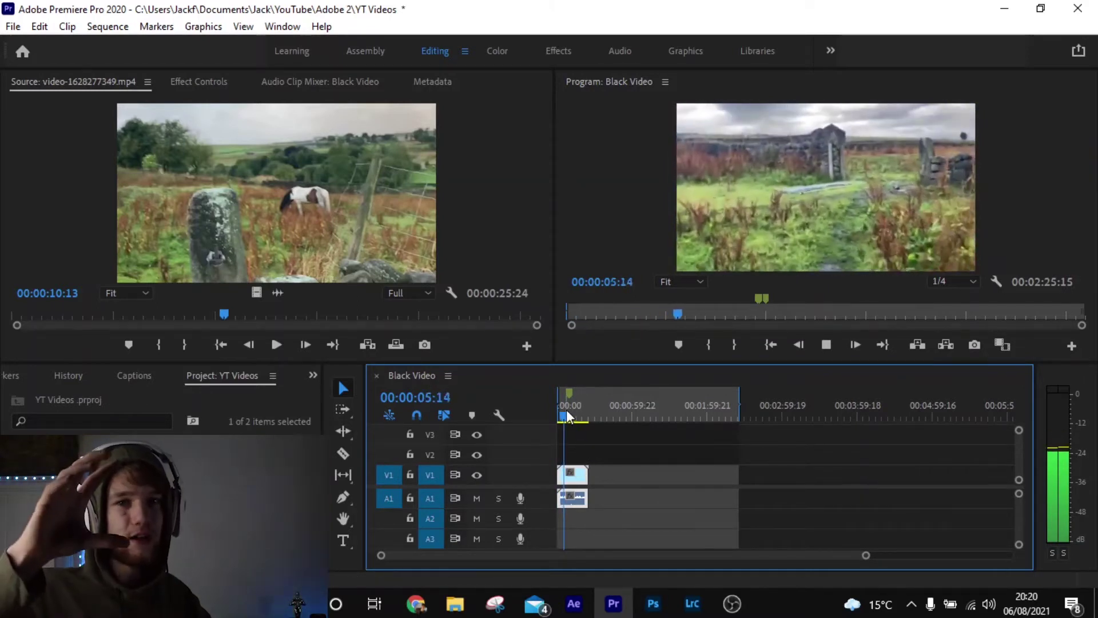
key("space")
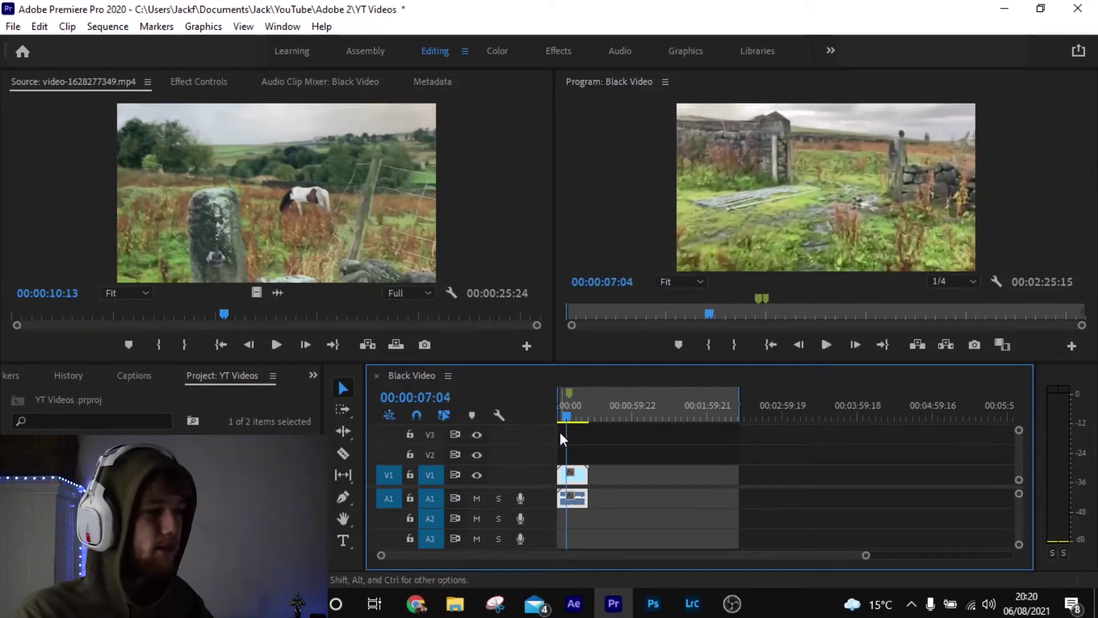
left_click_drag(568, 424, 559, 423)
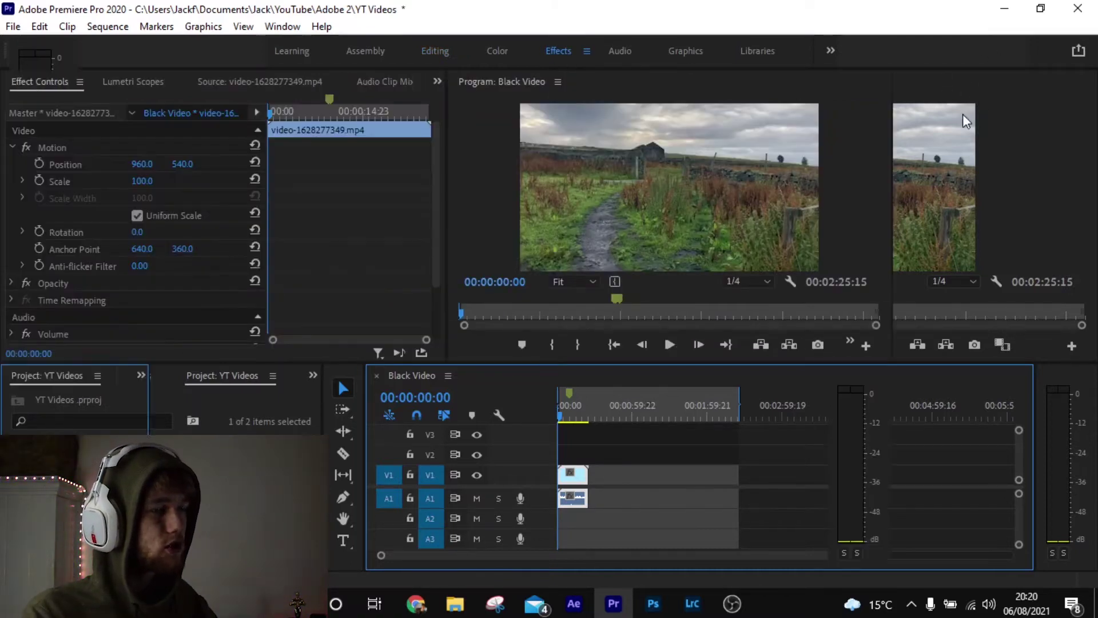
Search the effects for "warp" and apply Warp Stabilizer to the video clip in the timeline.
left_click(962, 103)
type("warp")
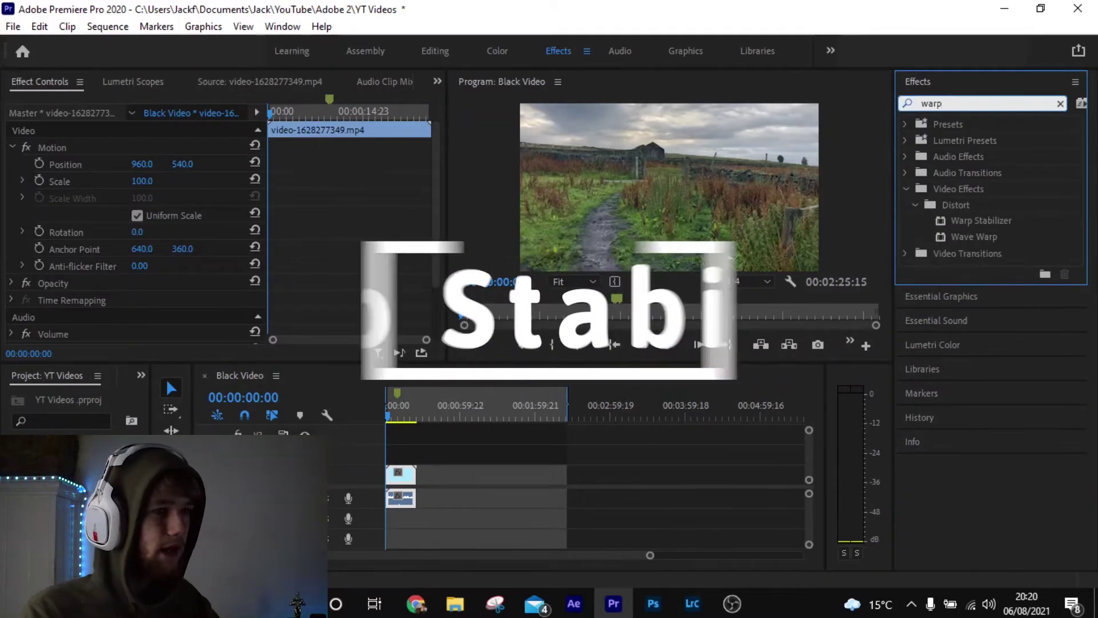
left_click(982, 223)
left_click_drag(1021, 229, 409, 480)
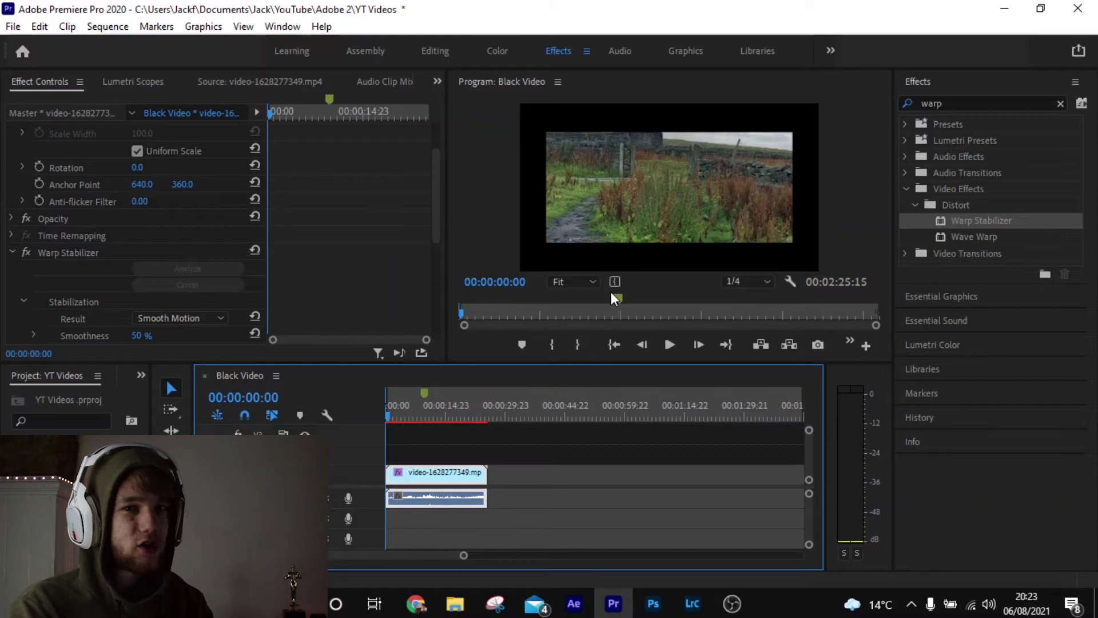
Play the opening of the stabilized clip briefly and examine its motion and Warp Stabilizer settings.
key("space")
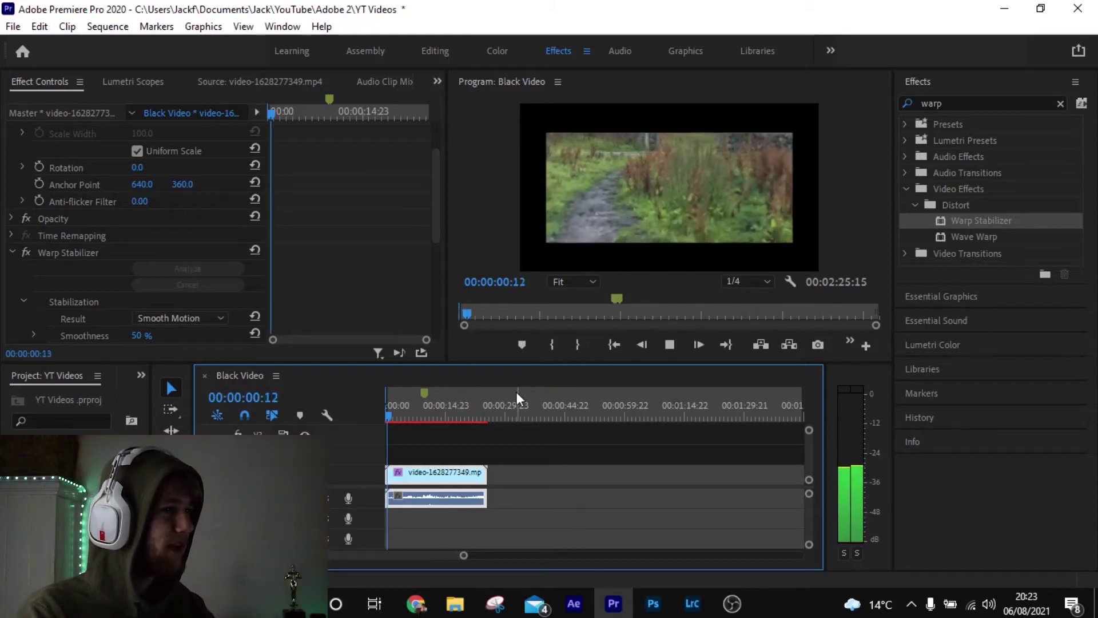
key("space")
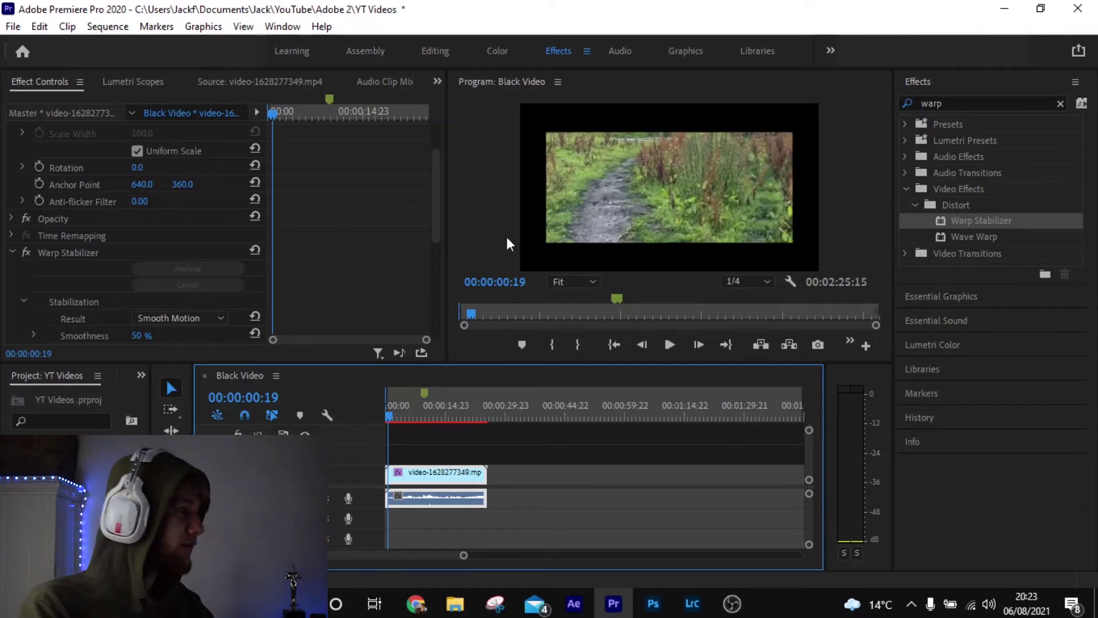
scroll(275, 269, "up", 3)
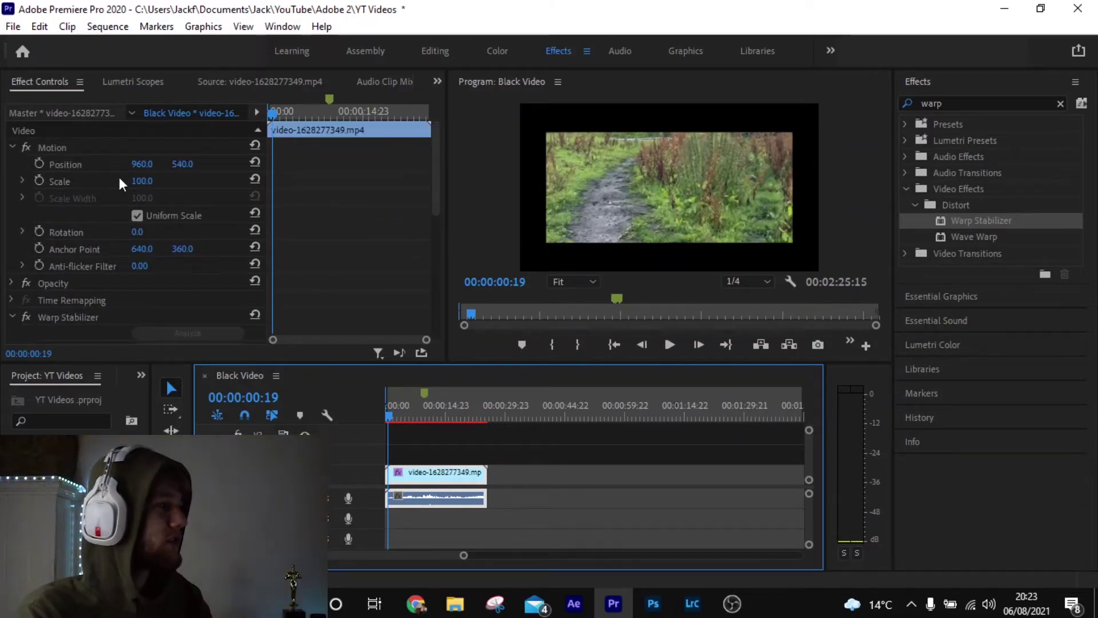
scroll(215, 267, "down", 3)
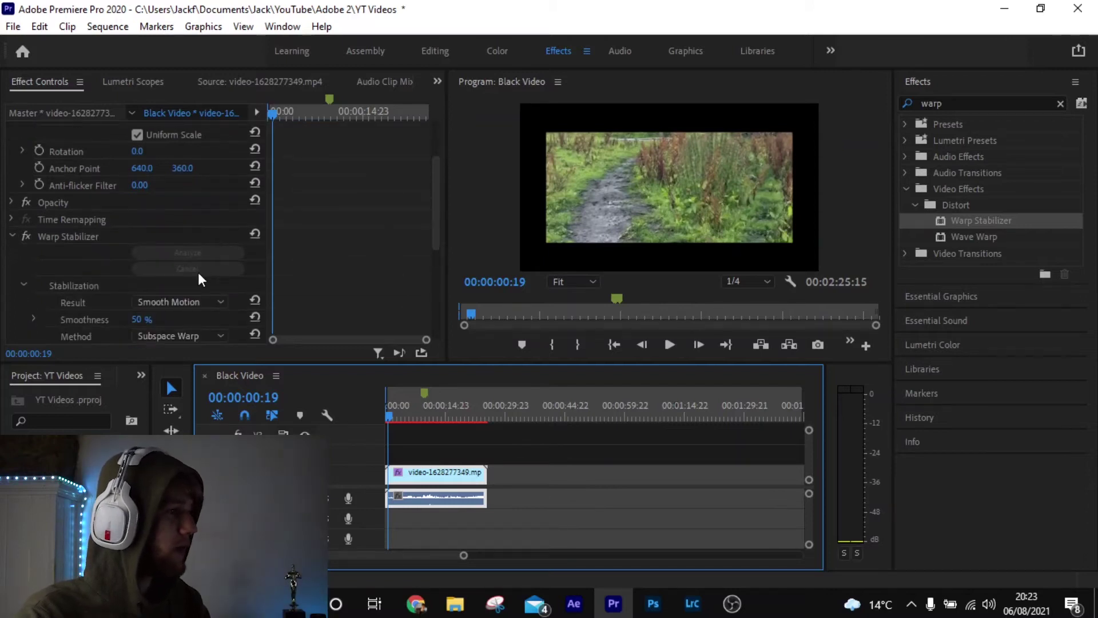
scroll(197, 273, "down", 3)
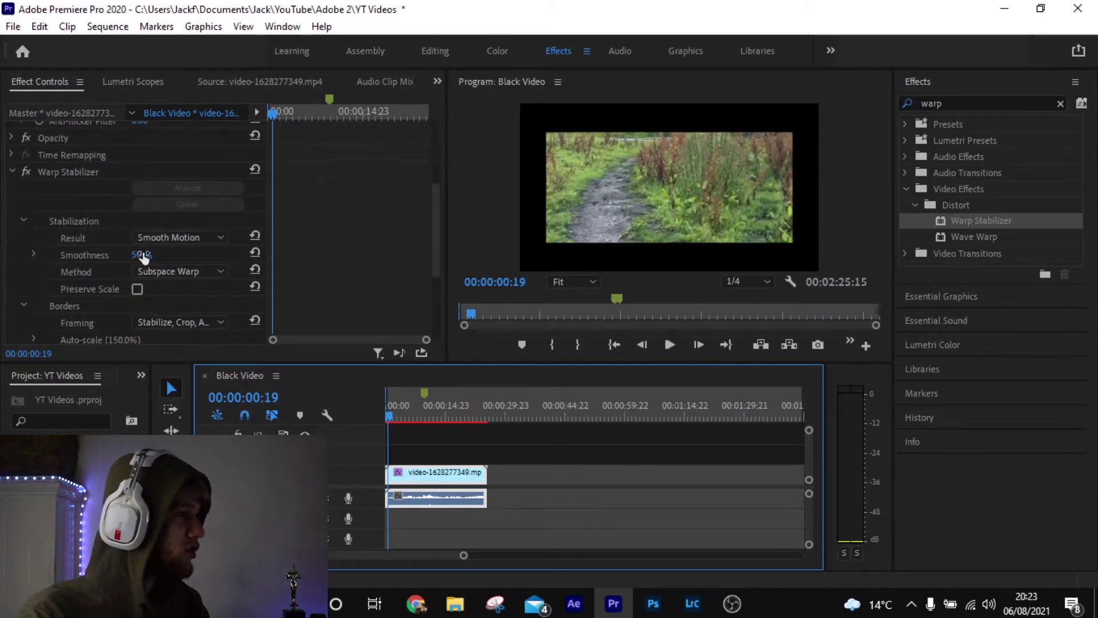
Play the stabilized clip from the beginning in a maximized program monitor, and restore the normal layout.
key("Home")
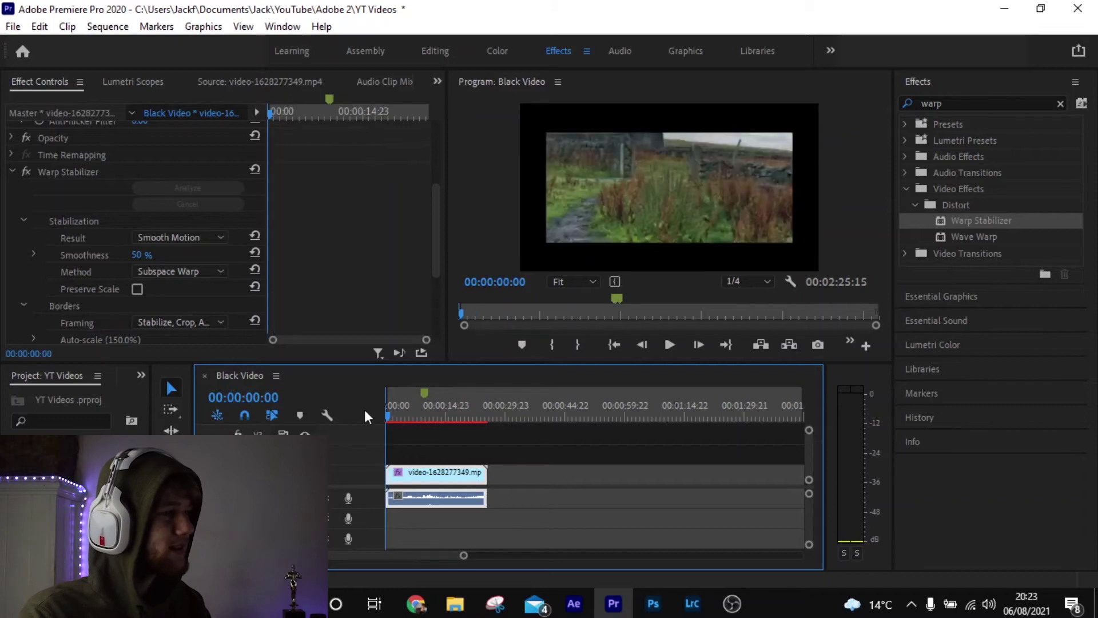
key("grave")
key("space")
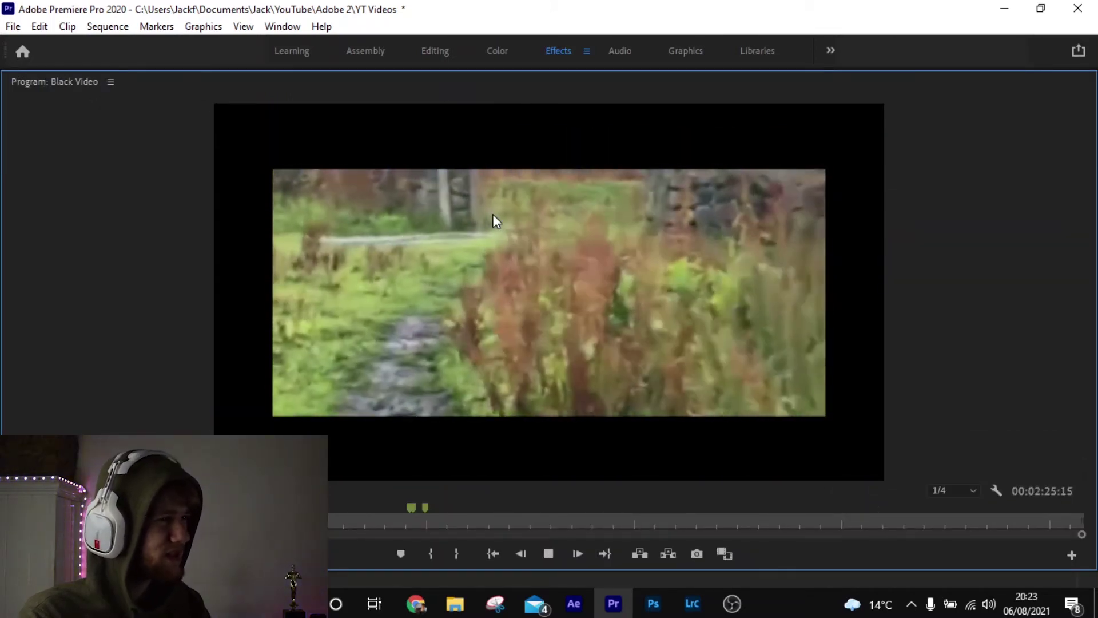
key("grave")
key("space")
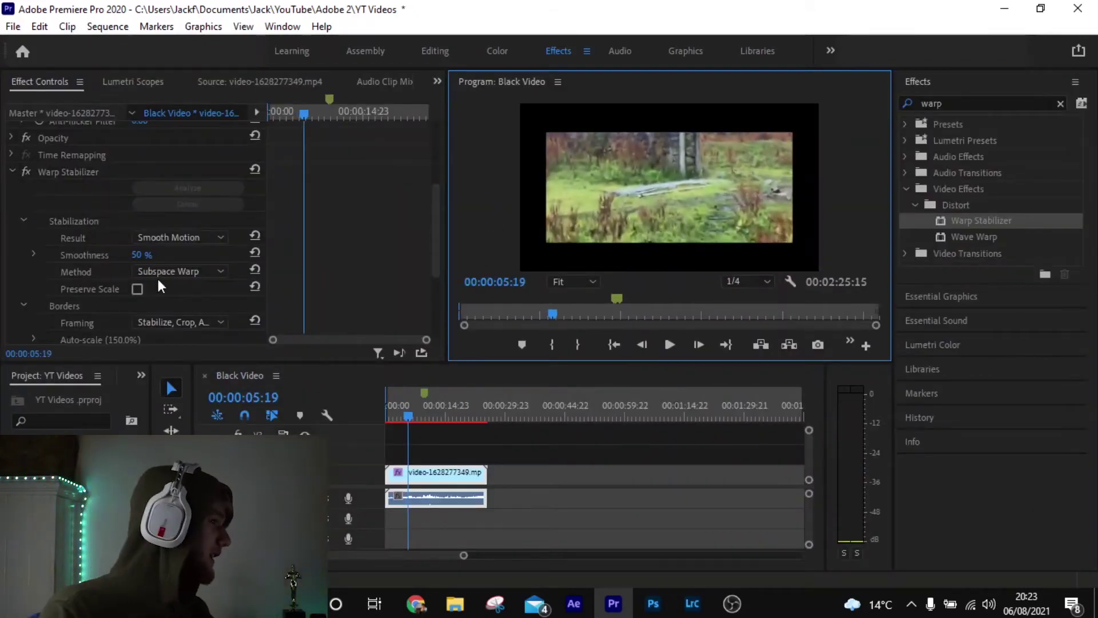
Set the Warp Stabilizer framing to Stabilize Only and play the clip to check the effect.
left_click(174, 324)
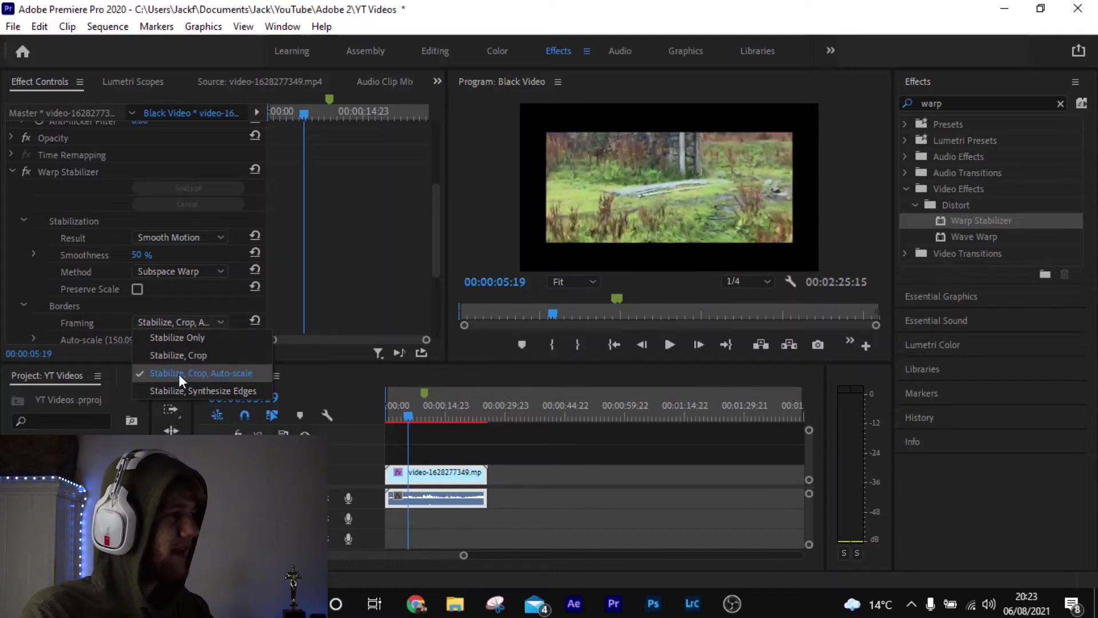
left_click(177, 338)
key("space")
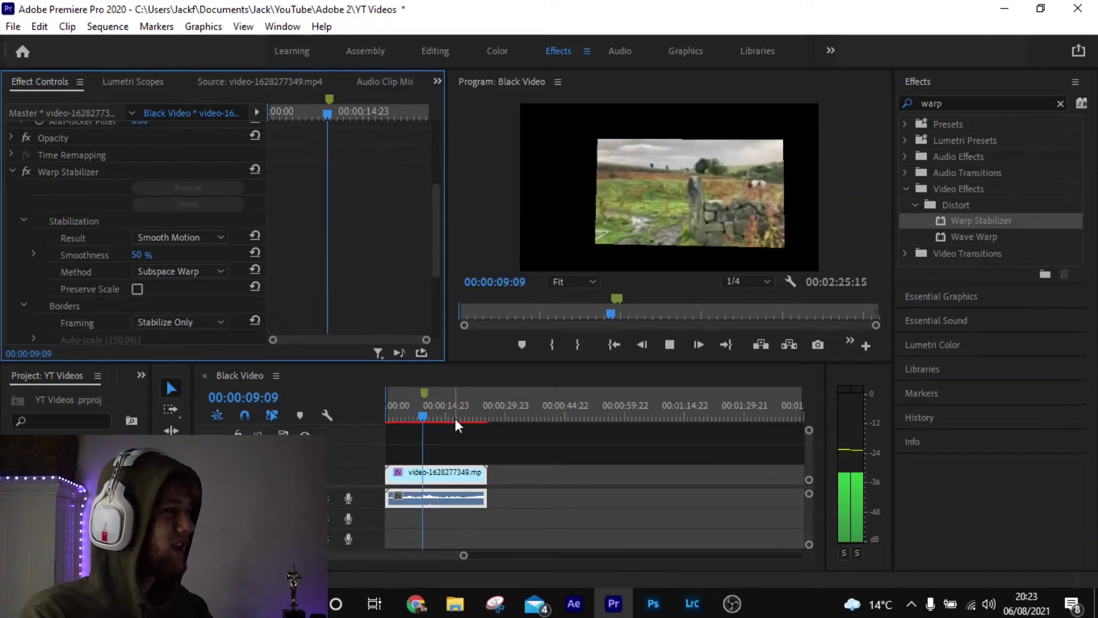
key("space")
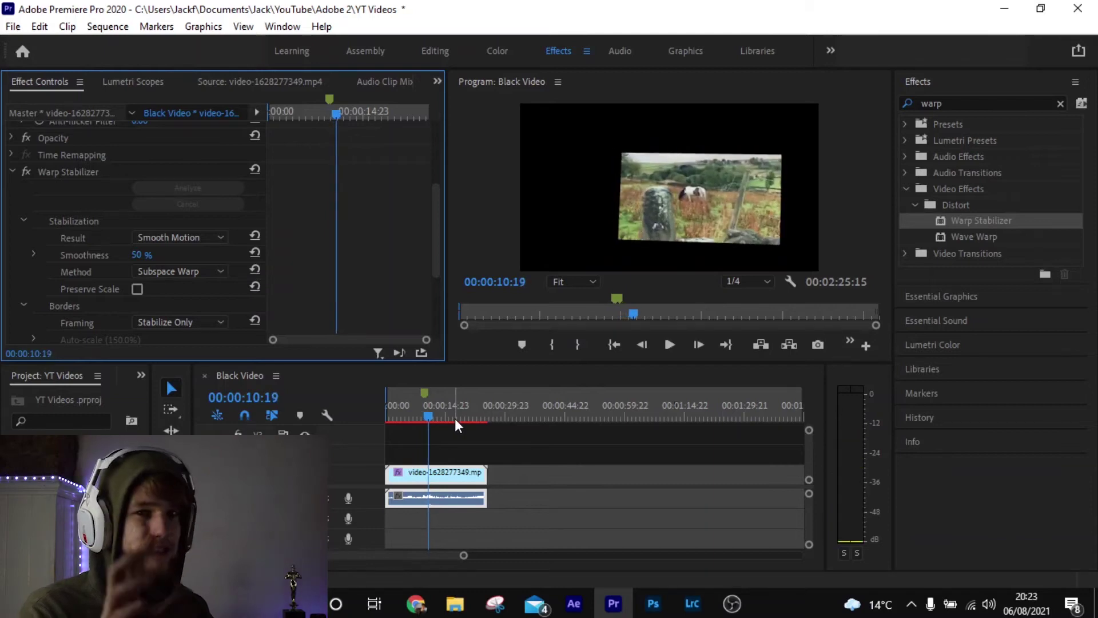
Change the Warp Stabilizer framing to Stabilize, Crop and play the clip to check the effect.
scroll(172, 174, "up", 3)
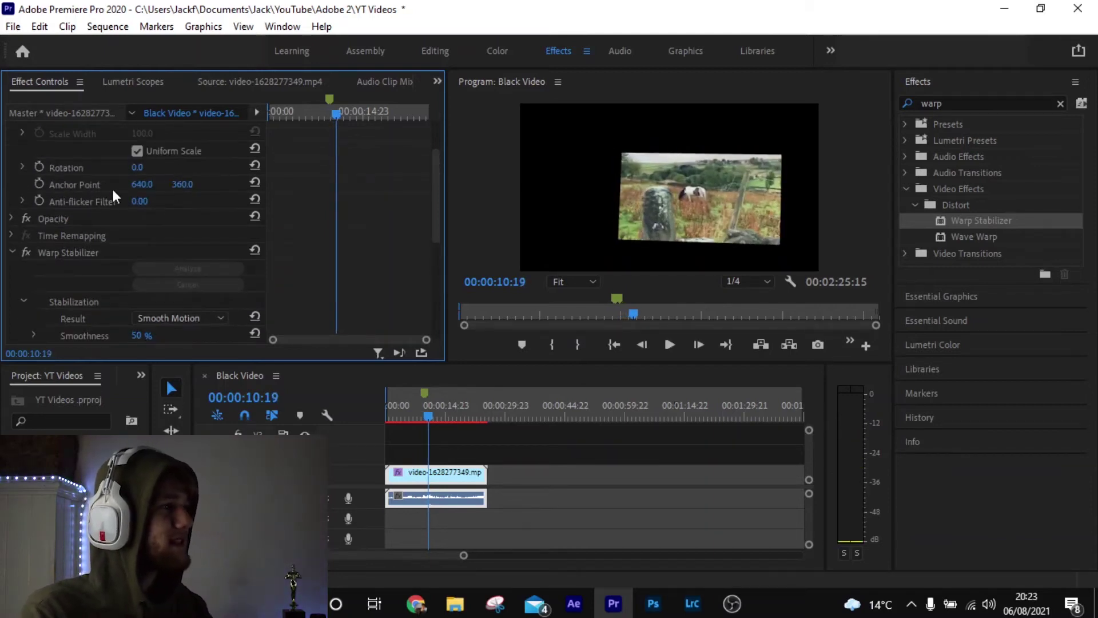
scroll(172, 174, "up", 2)
scroll(240, 234, "down", 2)
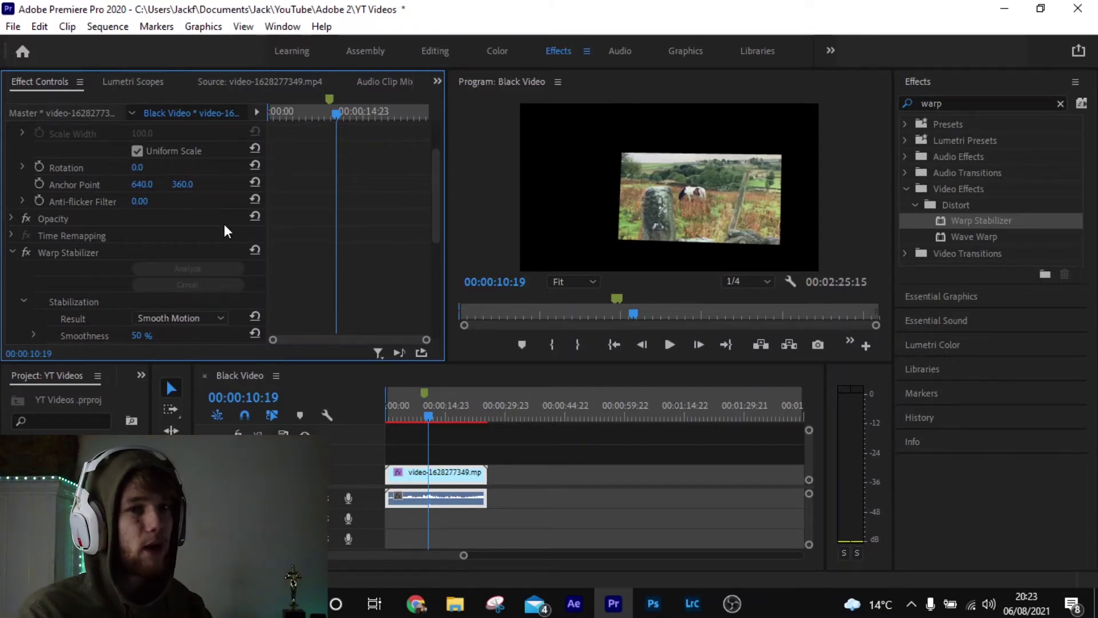
scroll(227, 230, "down", 3)
left_click(177, 290)
left_click(280, 311)
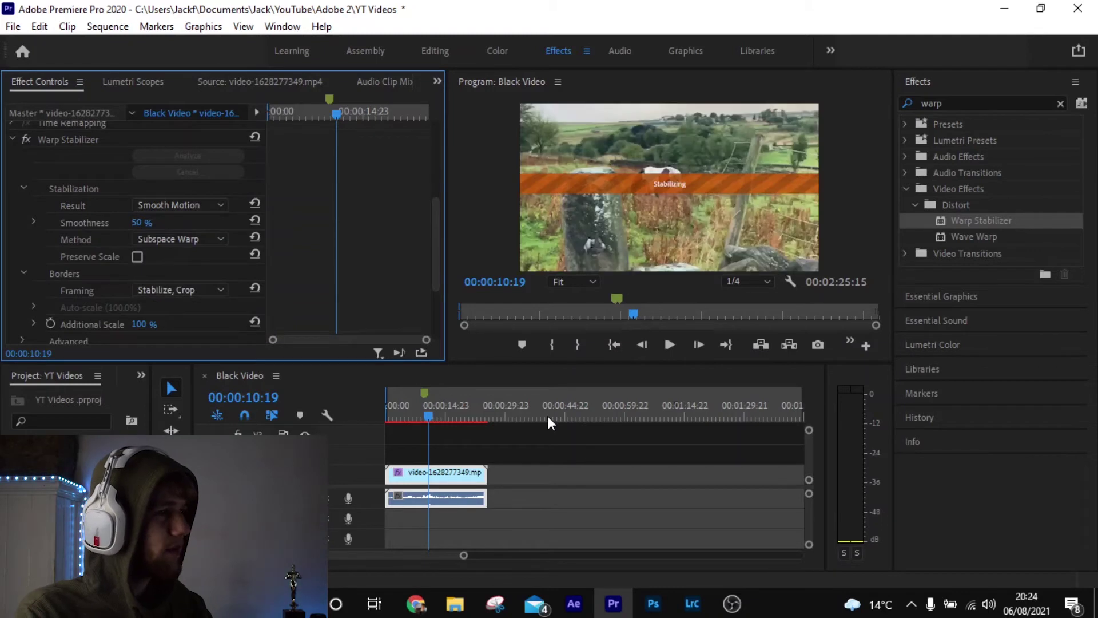
key("space")
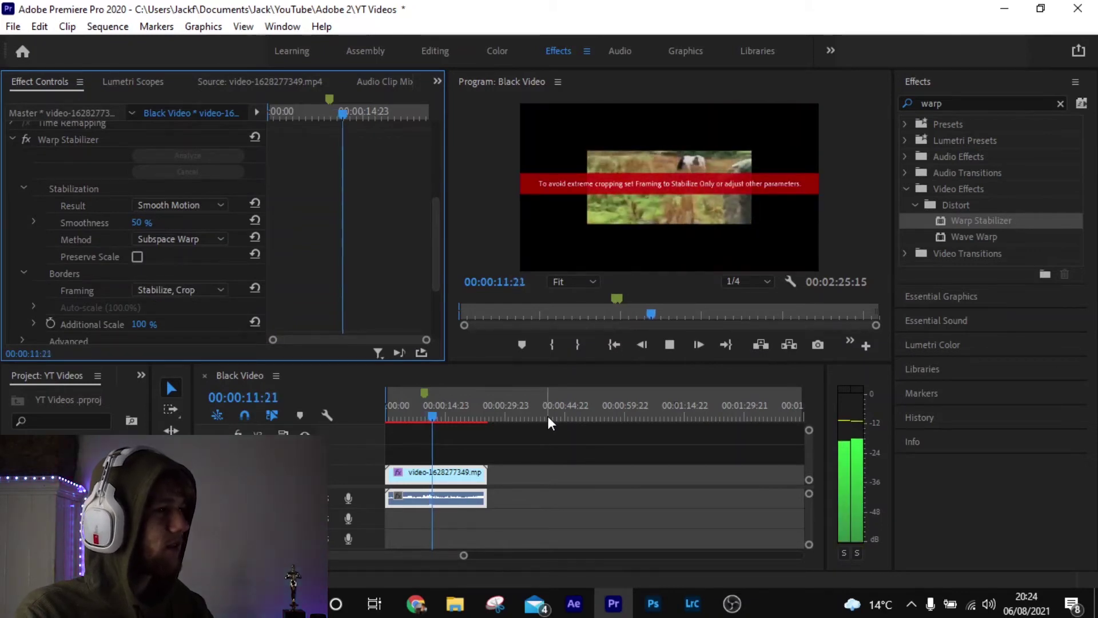
key("space")
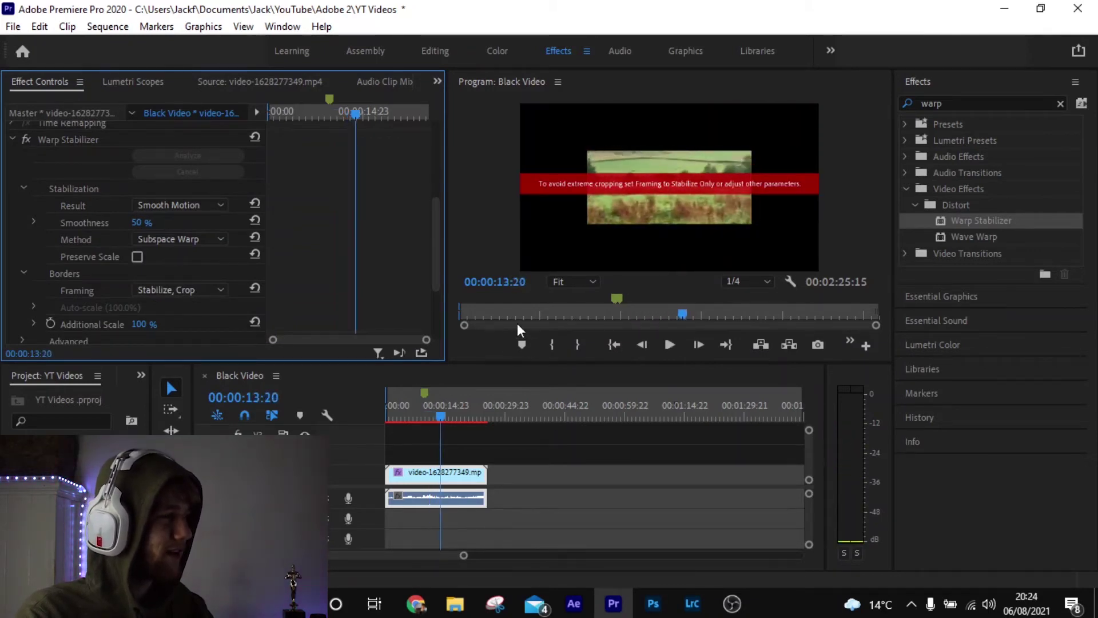
Set the Warp Stabilizer framing back to Stabilize, Crop, Auto-scale and play the clip to check it.
left_click(218, 289)
left_click(207, 353)
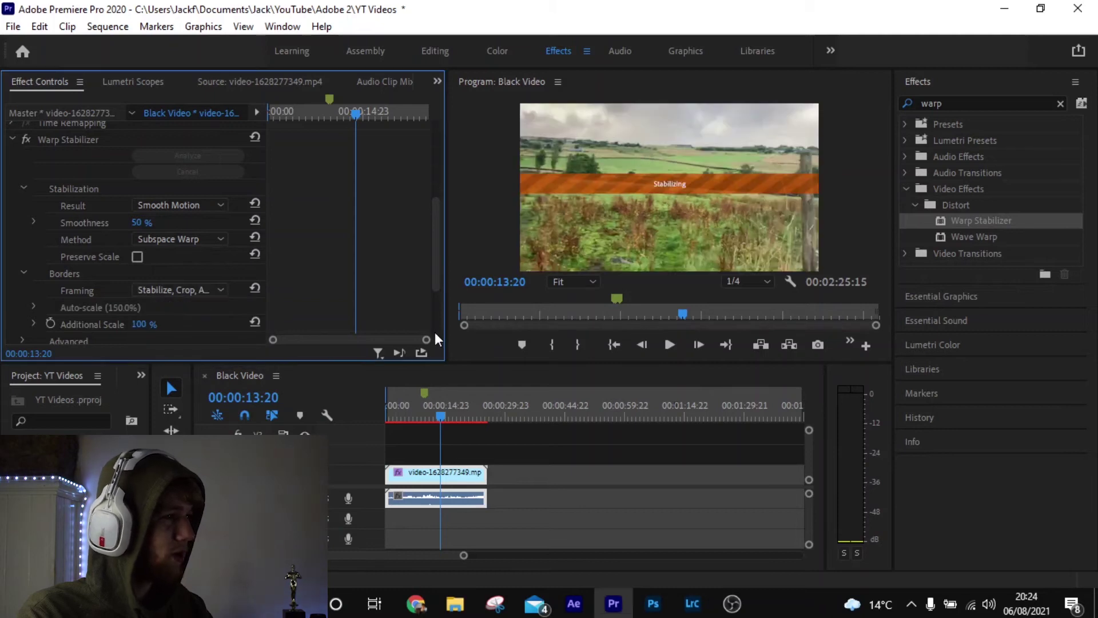
key("space")
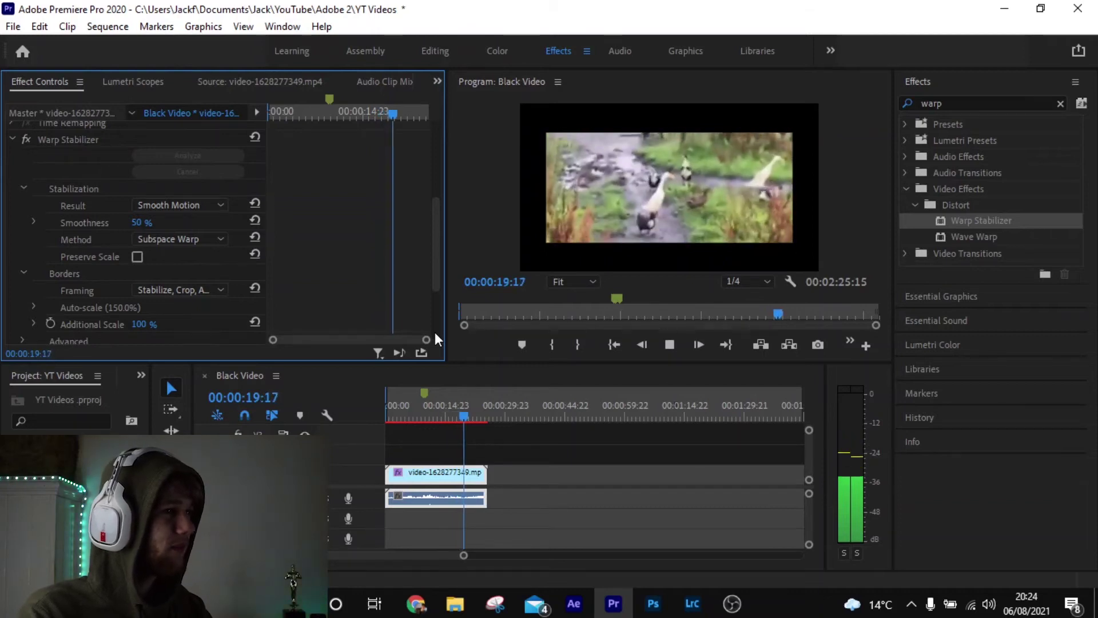
key("space")
left_click(179, 290)
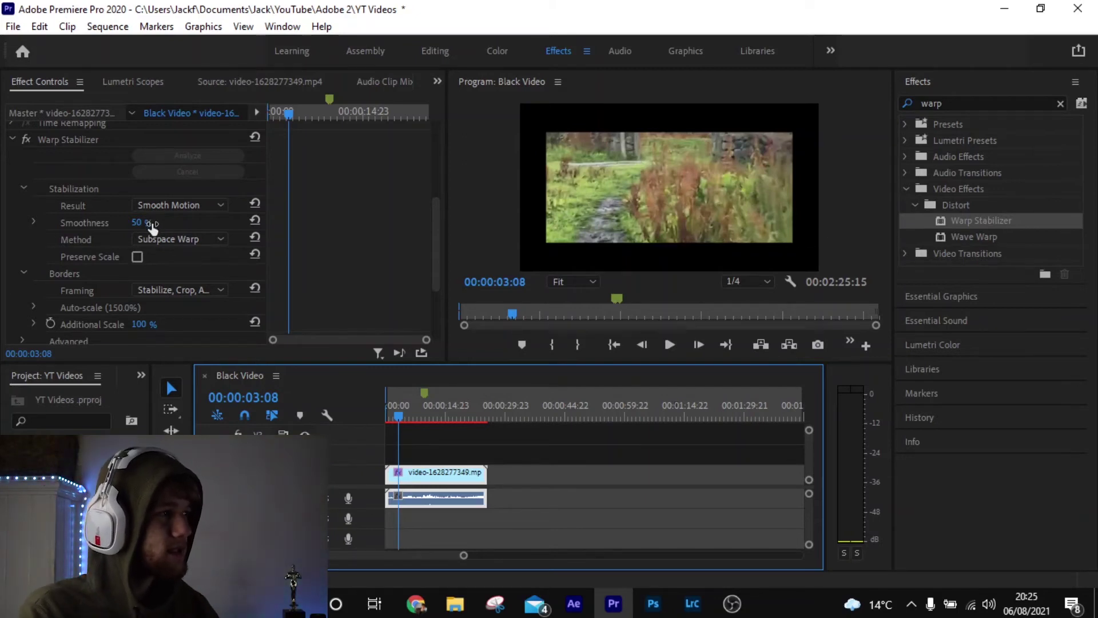
Set the Warp Stabilizer smoothness to 10 %.
left_click(142, 222)
type("10")
key("Return")
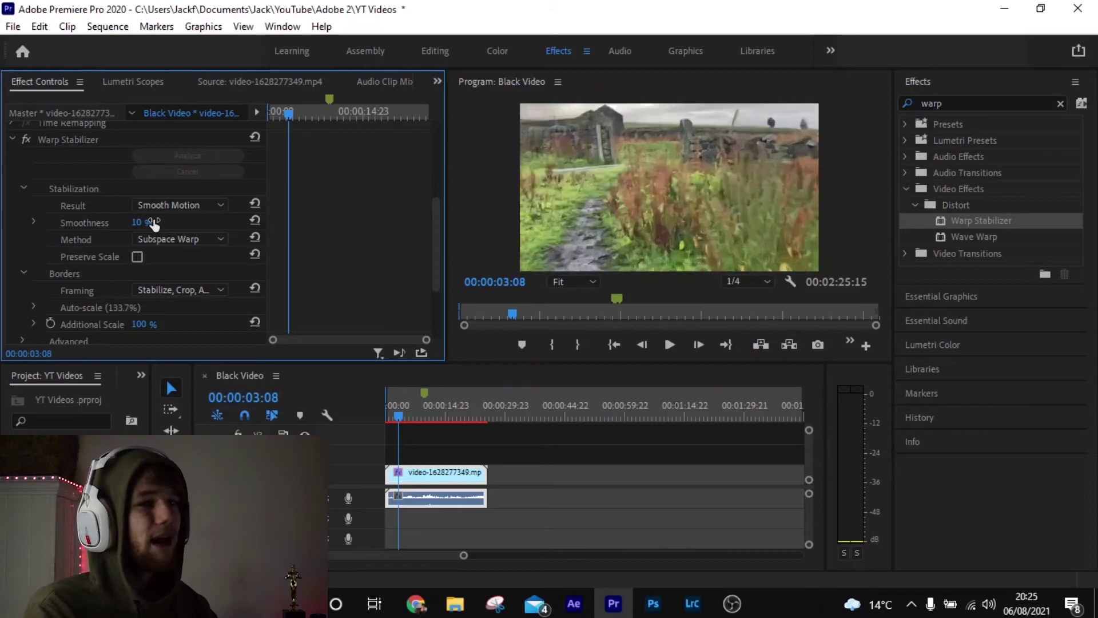
Play the less strongly smoothed clip, replaying it from the start in a maximized program monitor.
key("space")
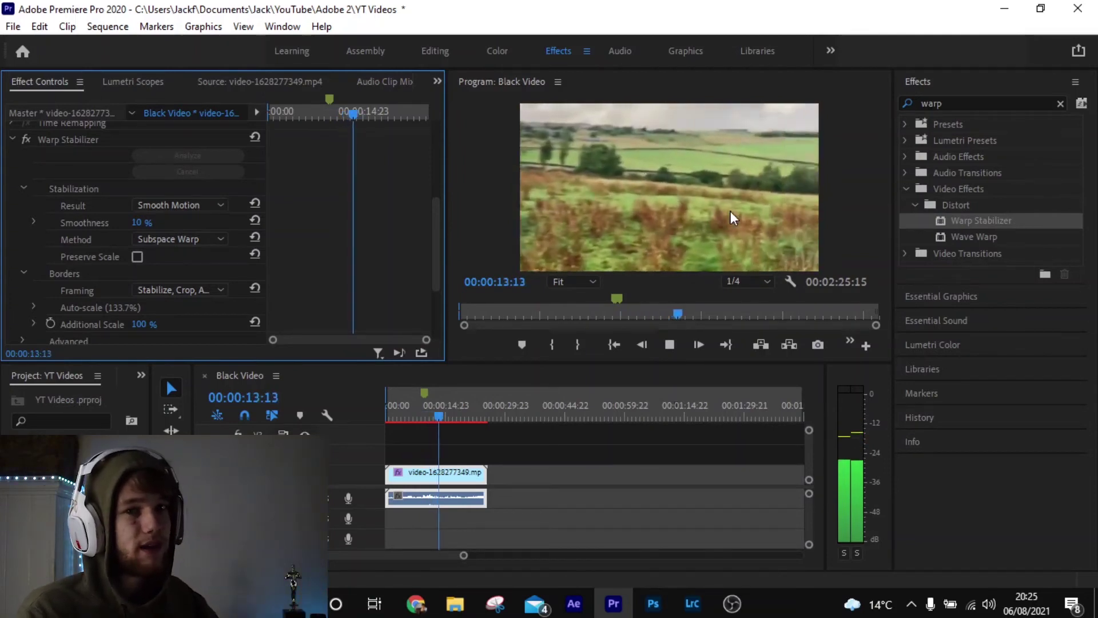
left_click(422, 416)
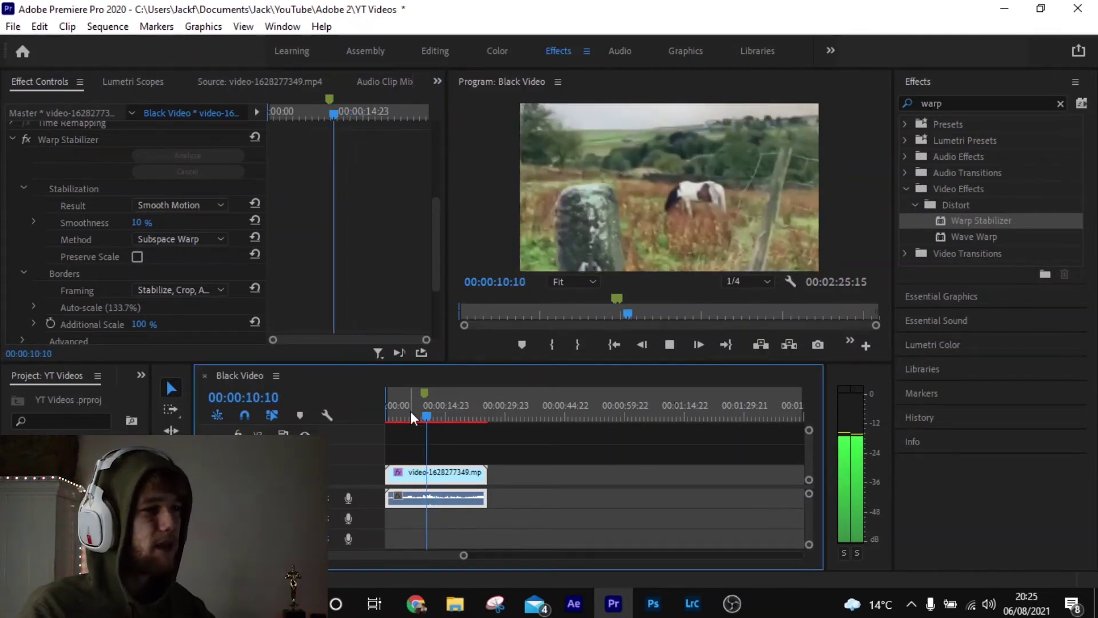
left_click_drag(439, 424, 366, 419)
key("space")
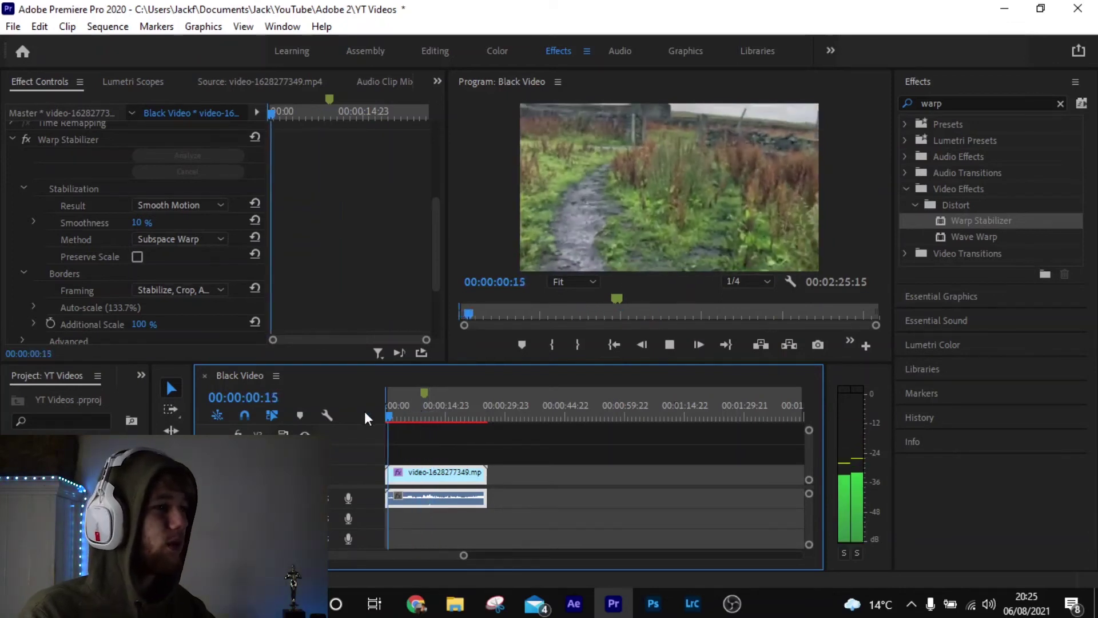
key("grave")
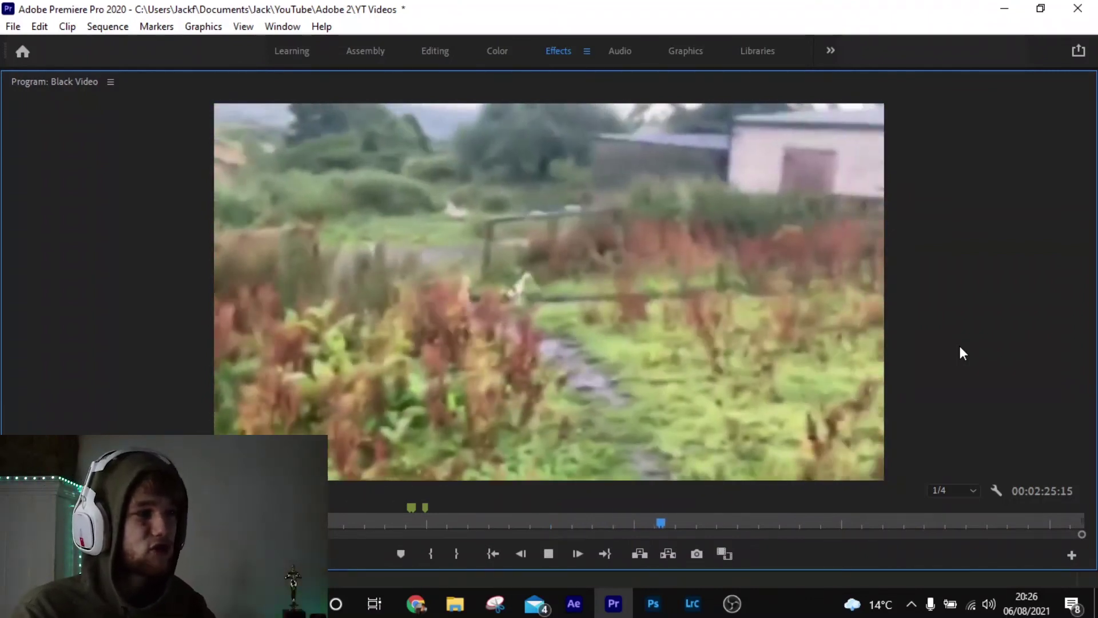
key("space")
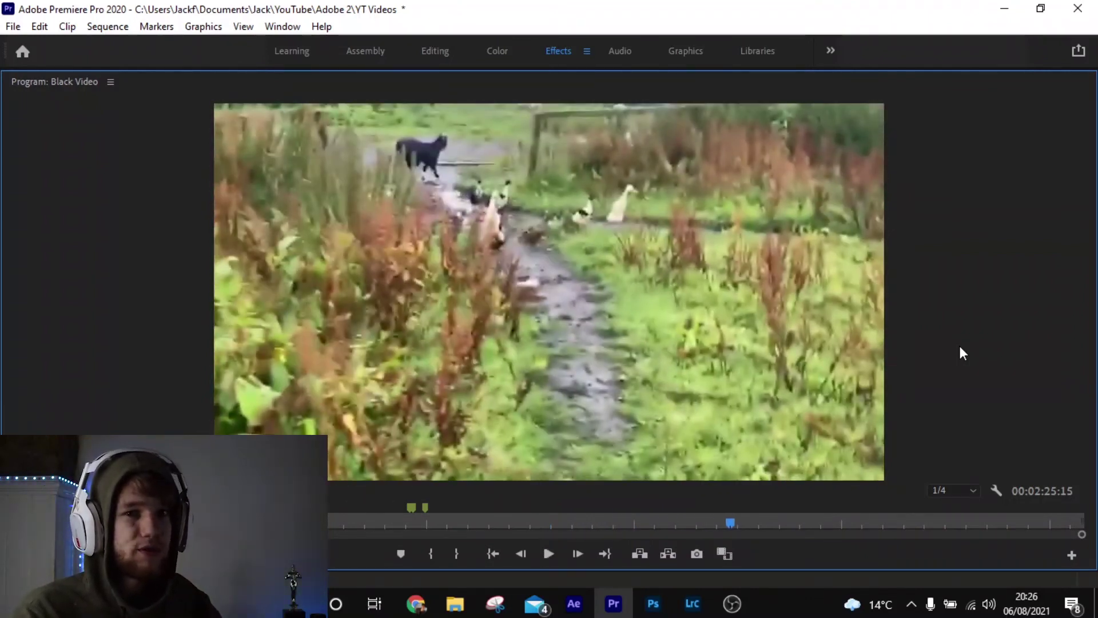